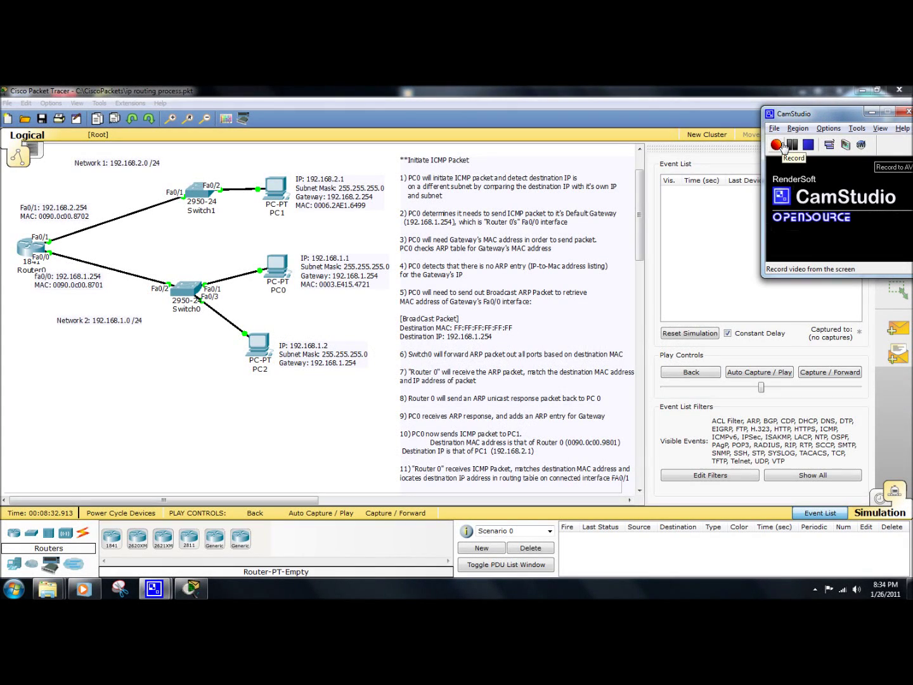
Start the CamStudio screen recording and bring the Packet Tracer routing topology to the front.
click(781, 145)
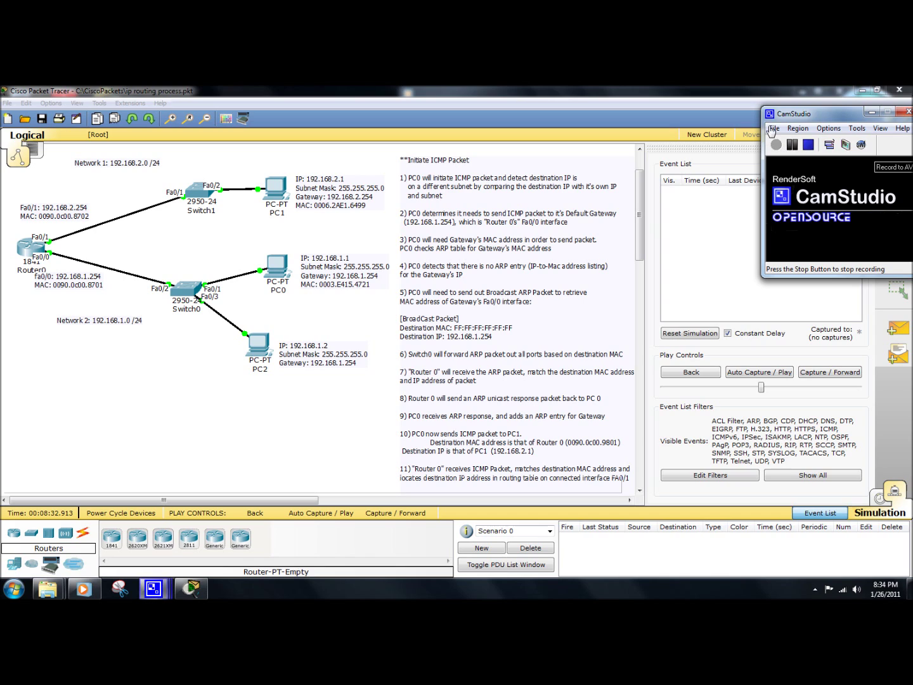
click(580, 90)
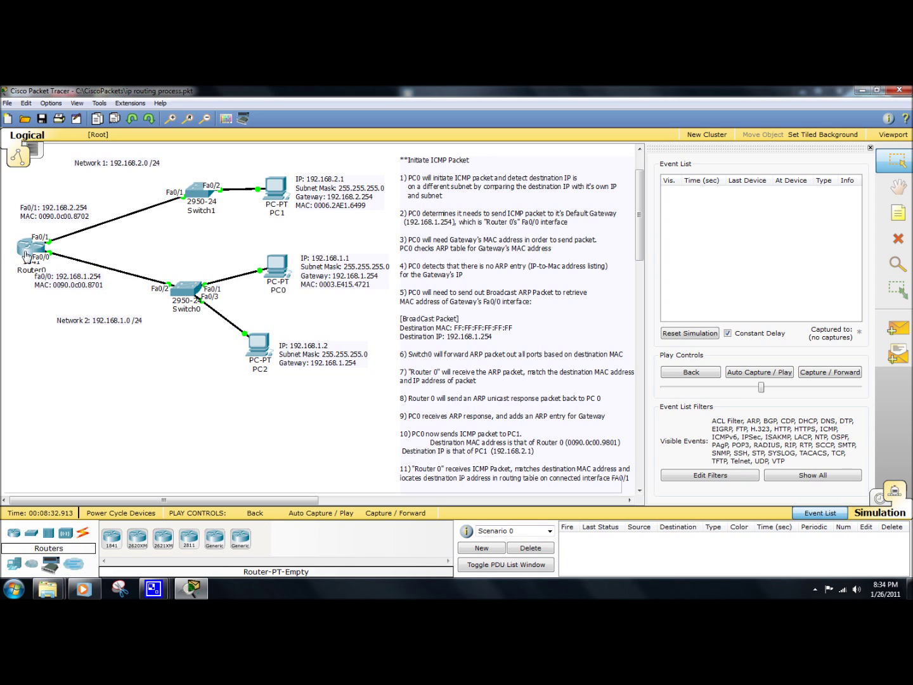
mouse_move(58, 289)
mouse_move(260, 347)
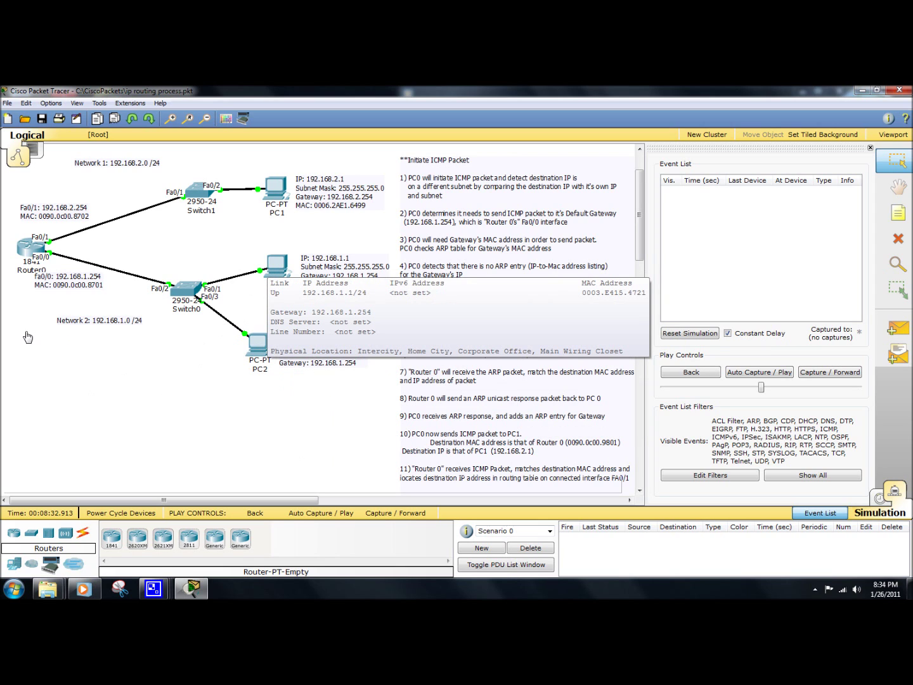
mouse_move(274, 201)
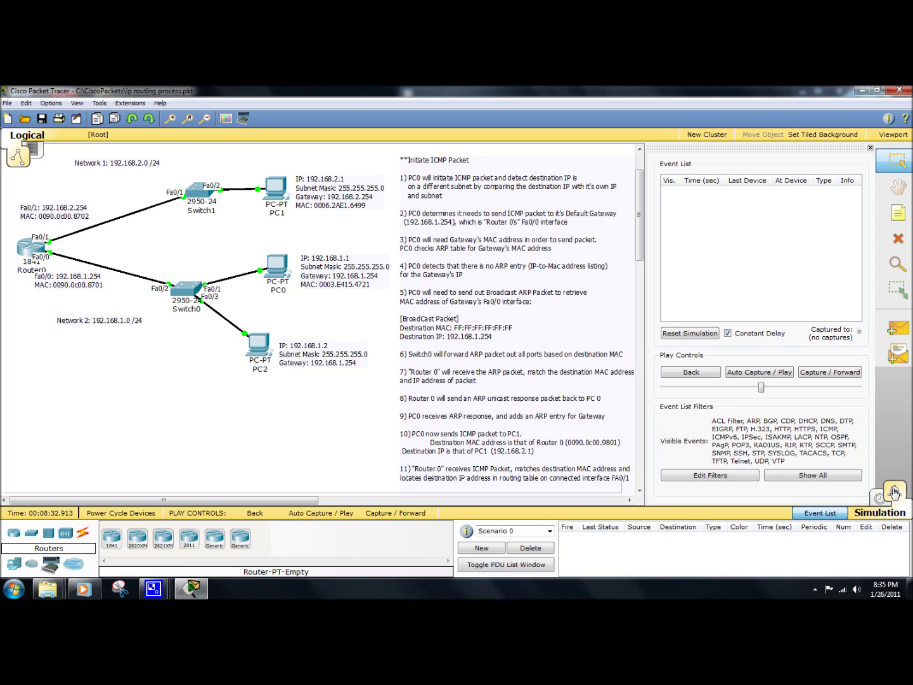
Run 'ping 192.168.2.1' from PC0's Command Prompt, keeping the topology and event list visible.
click(277, 266)
click(300, 209)
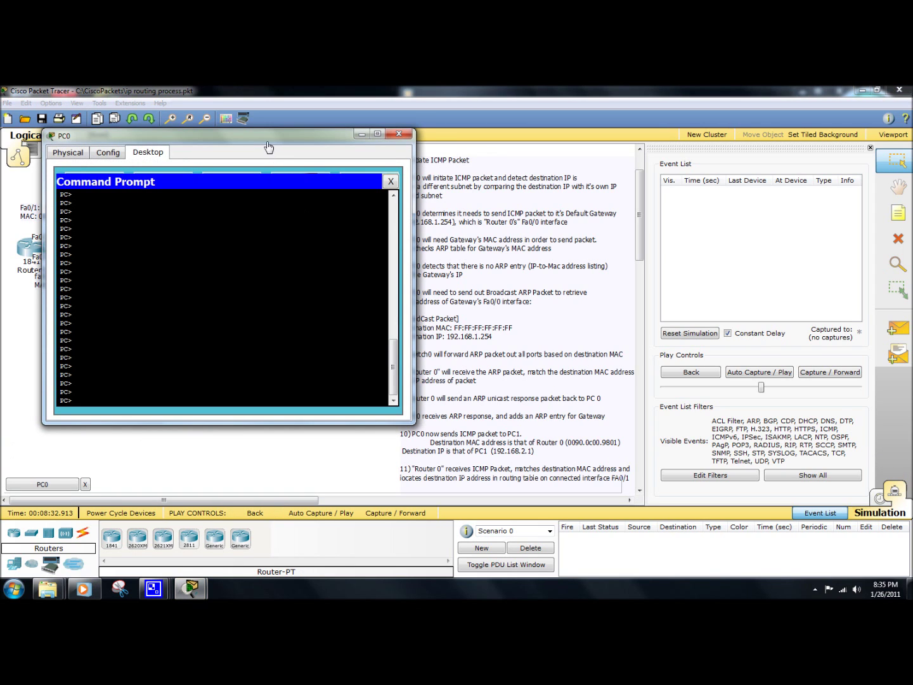
drag(270, 146, 660, 156)
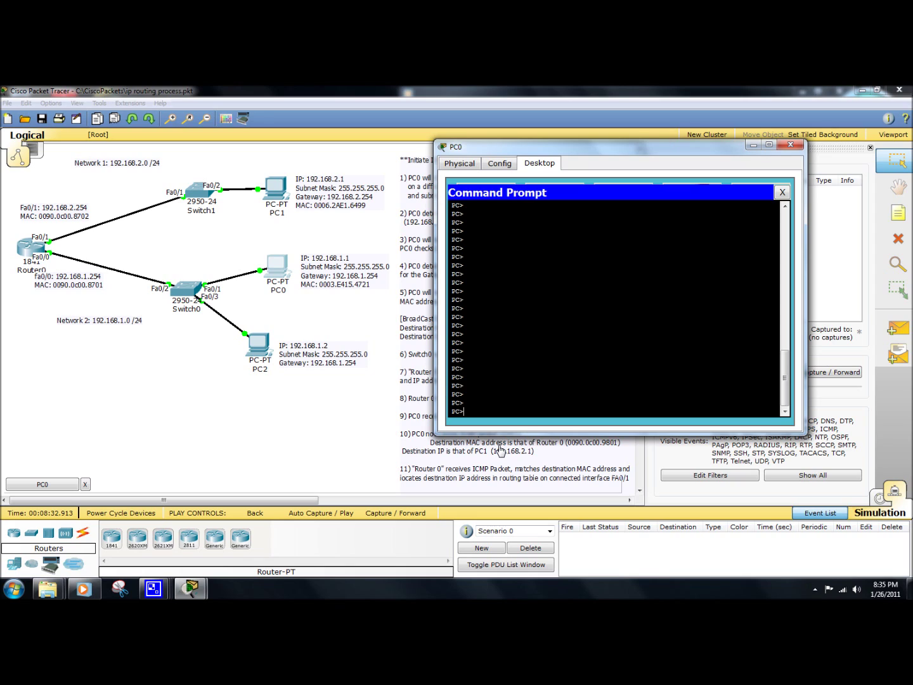
text(ping)
text(192.168.2.1)
key(Return)
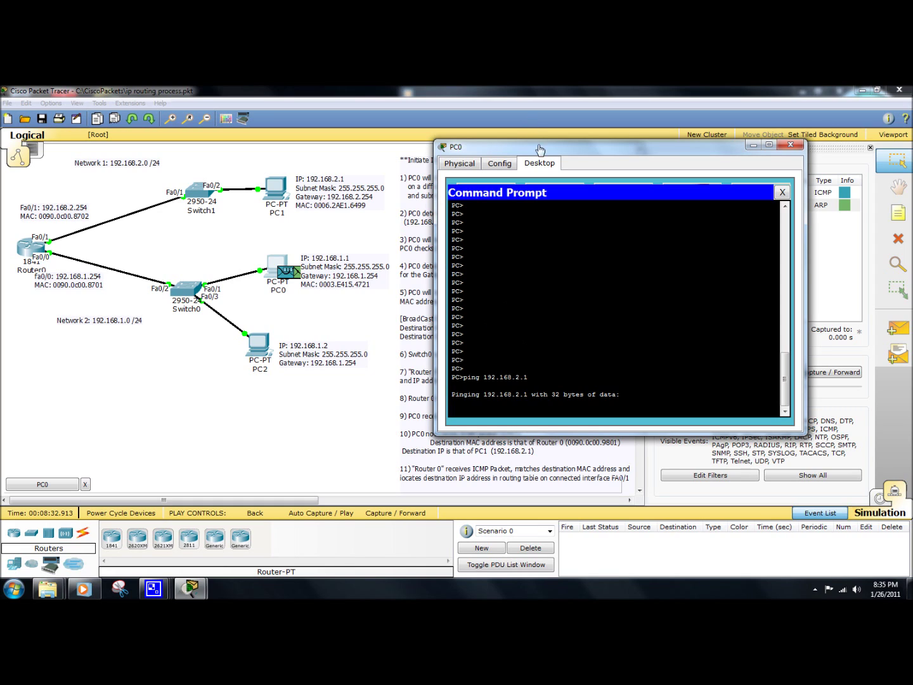
drag(545, 152, 471, 153)
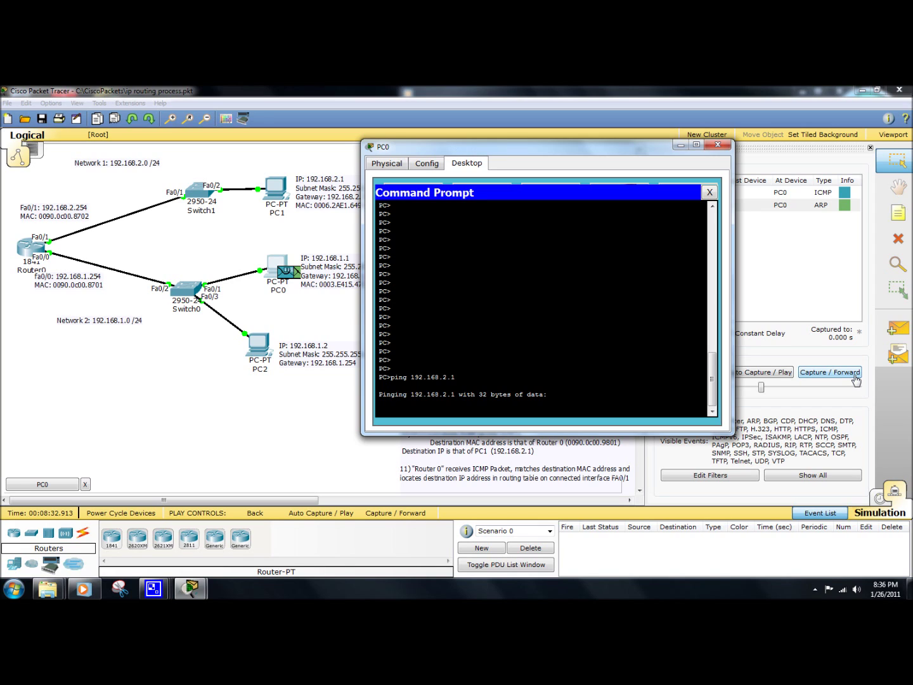
Step the simulation twice and inspect the ARP envelopes at PC2 and Router0.
click(836, 378)
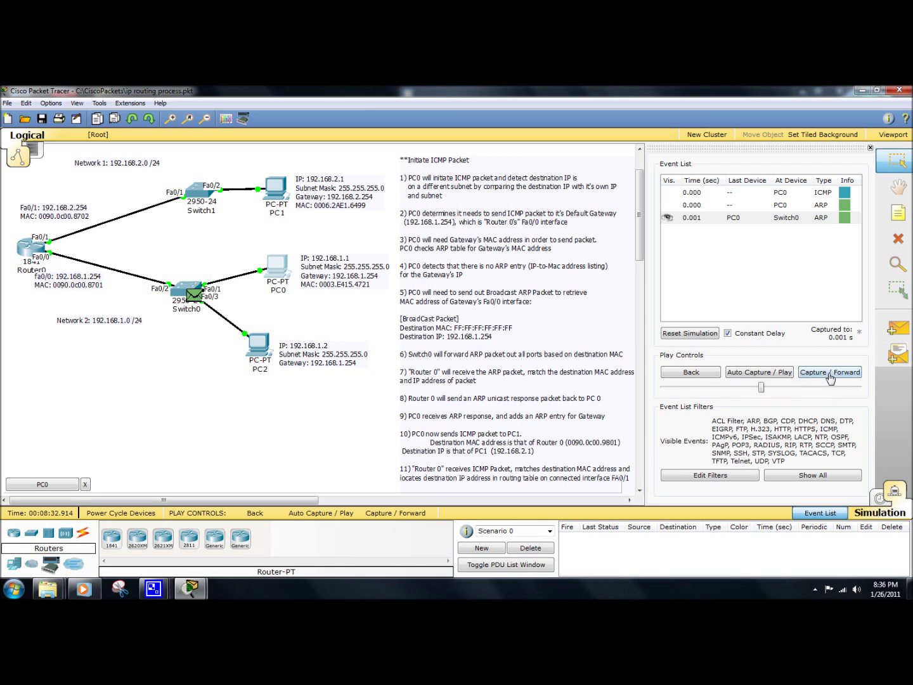
click(829, 374)
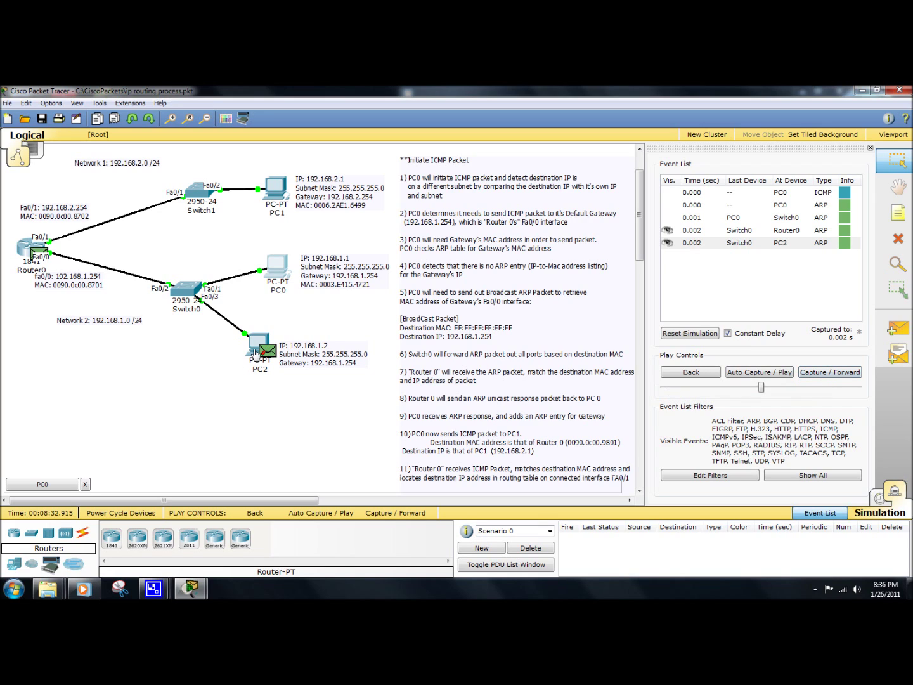
mouse_move(271, 356)
mouse_move(33, 252)
click(42, 257)
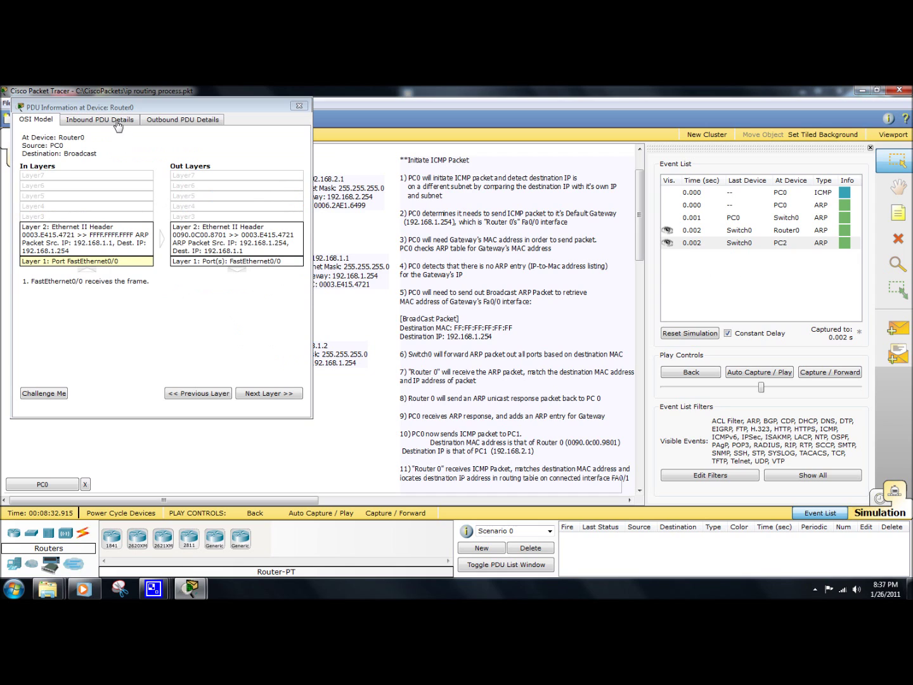
click(94, 121)
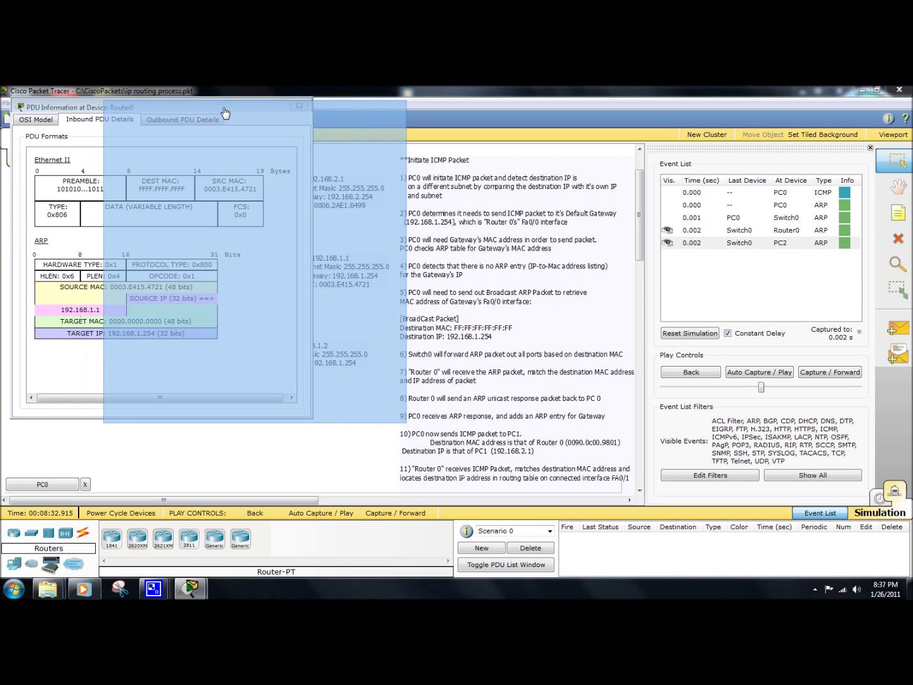
drag(225, 111, 409, 115)
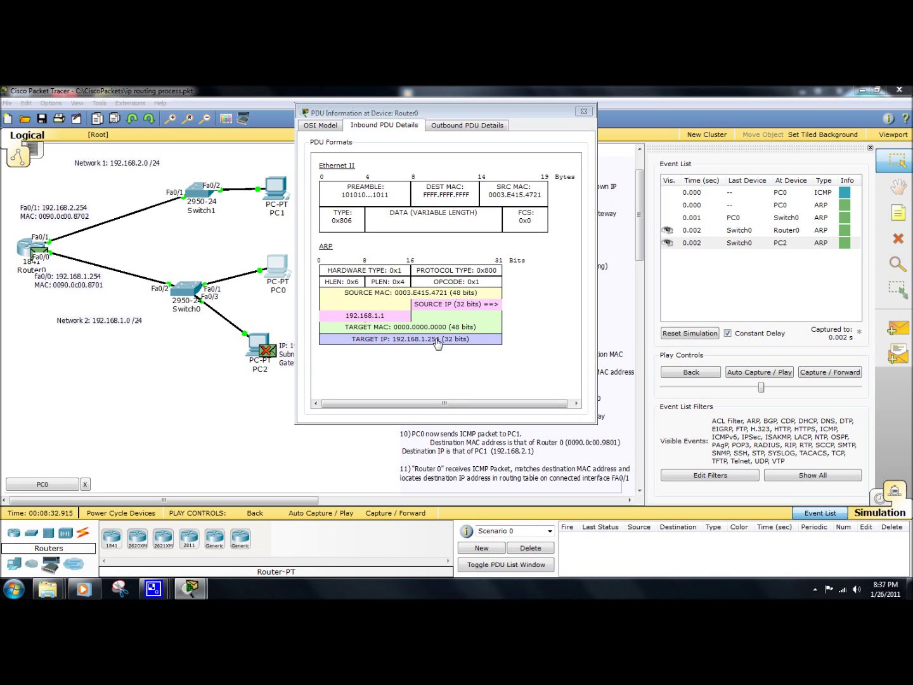
click(583, 113)
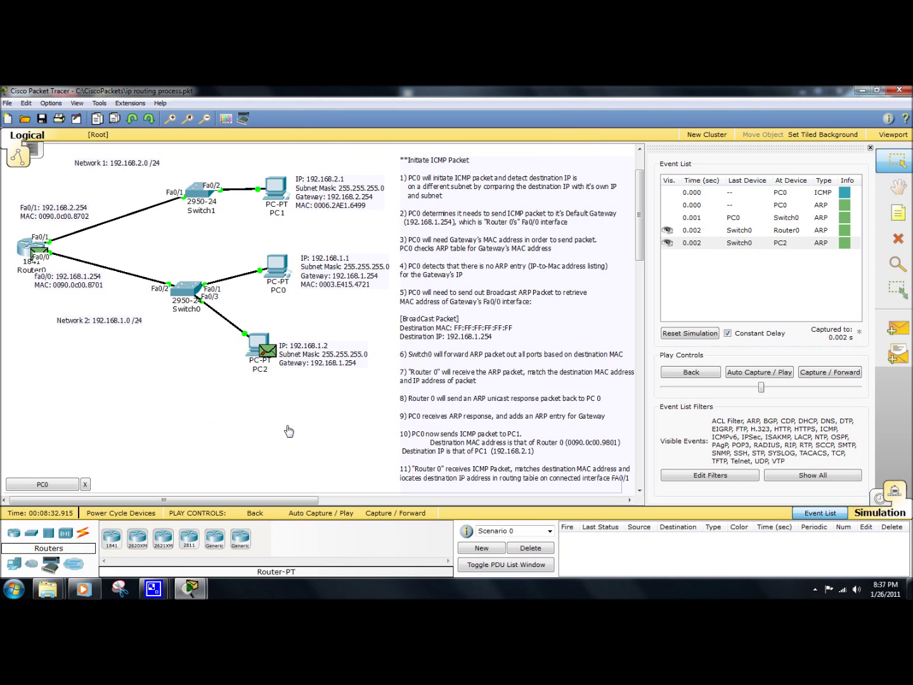
Step until Router0's ARP reply reaches PC0, check PC0's ping, then send the ICMP packet toward Switch0.
click(838, 378)
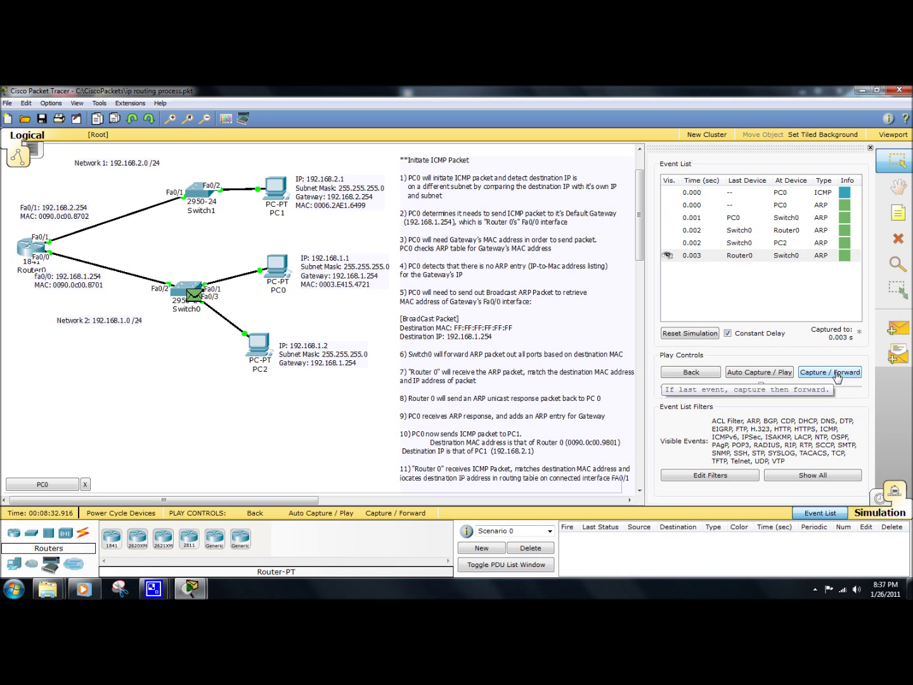
click(837, 378)
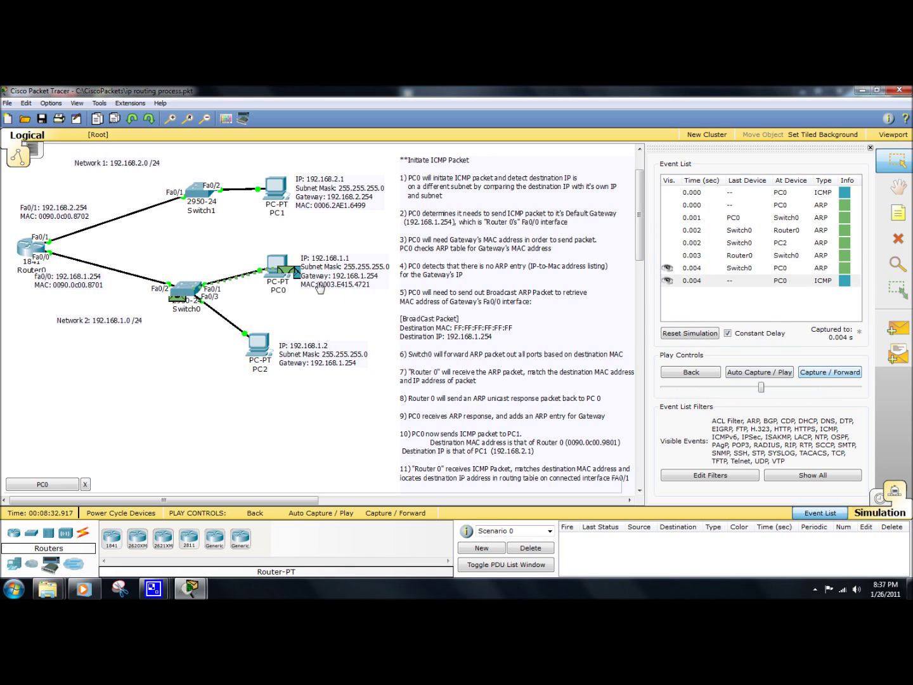
mouse_move(276, 257)
click(278, 265)
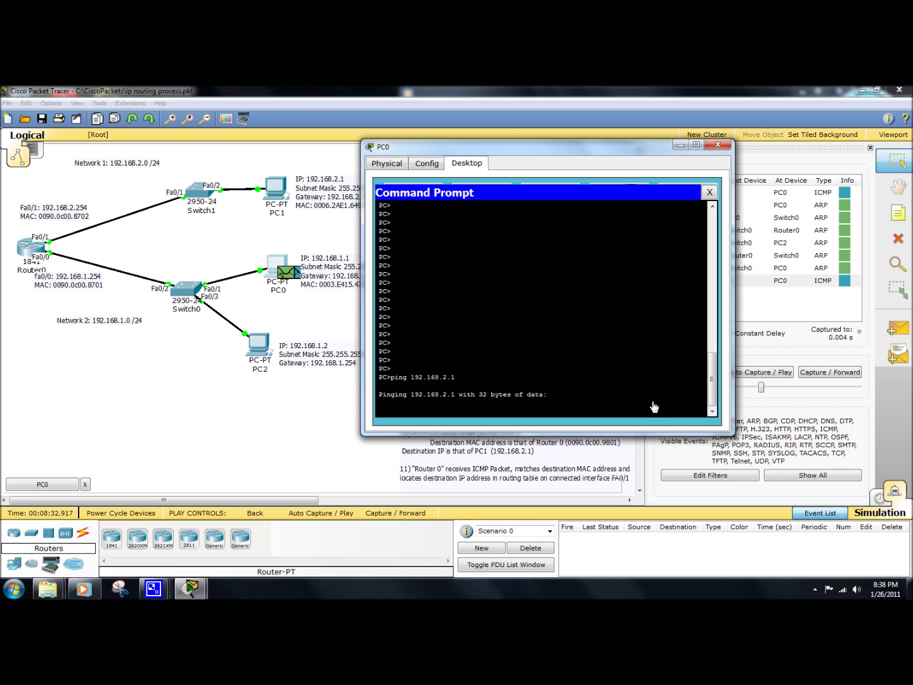
click(815, 379)
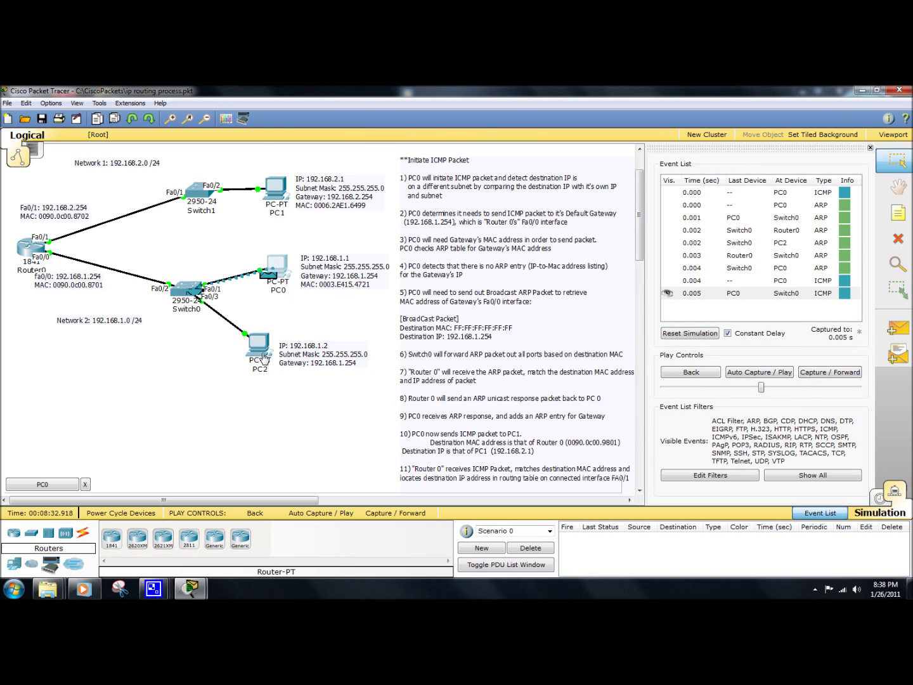
click(842, 374)
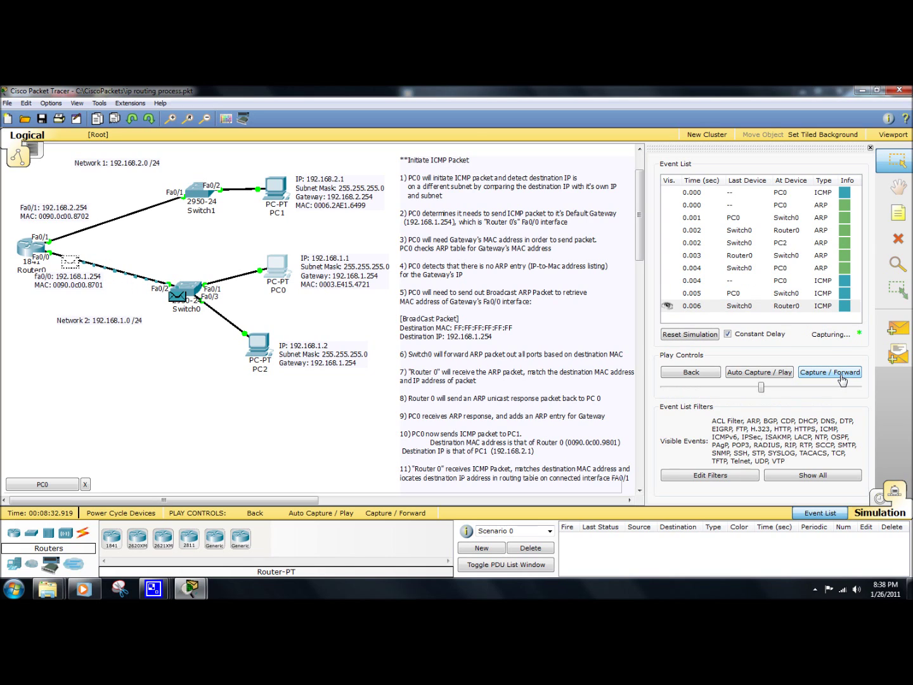
click(42, 255)
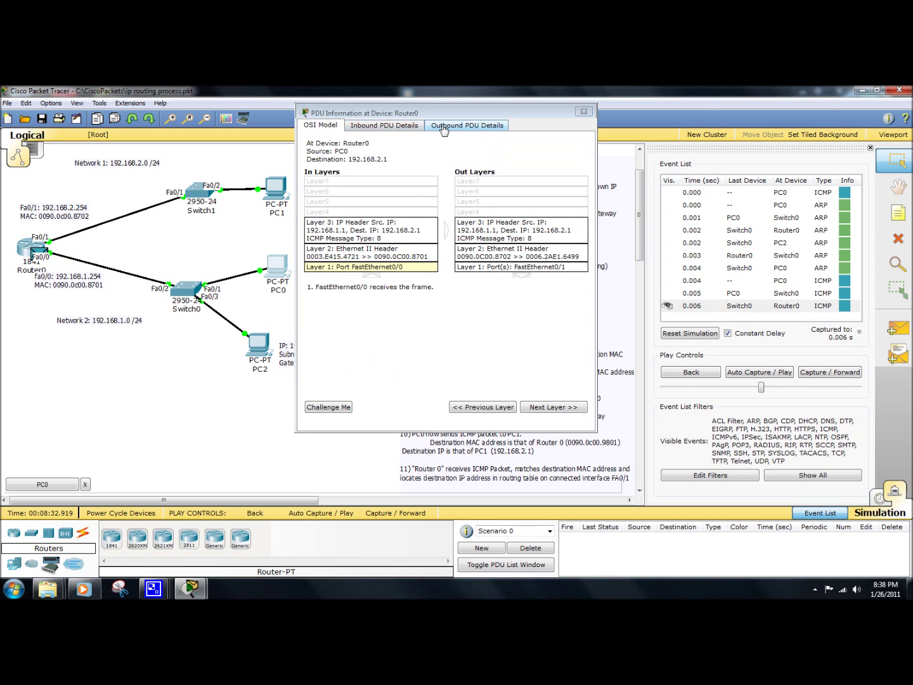
click(359, 130)
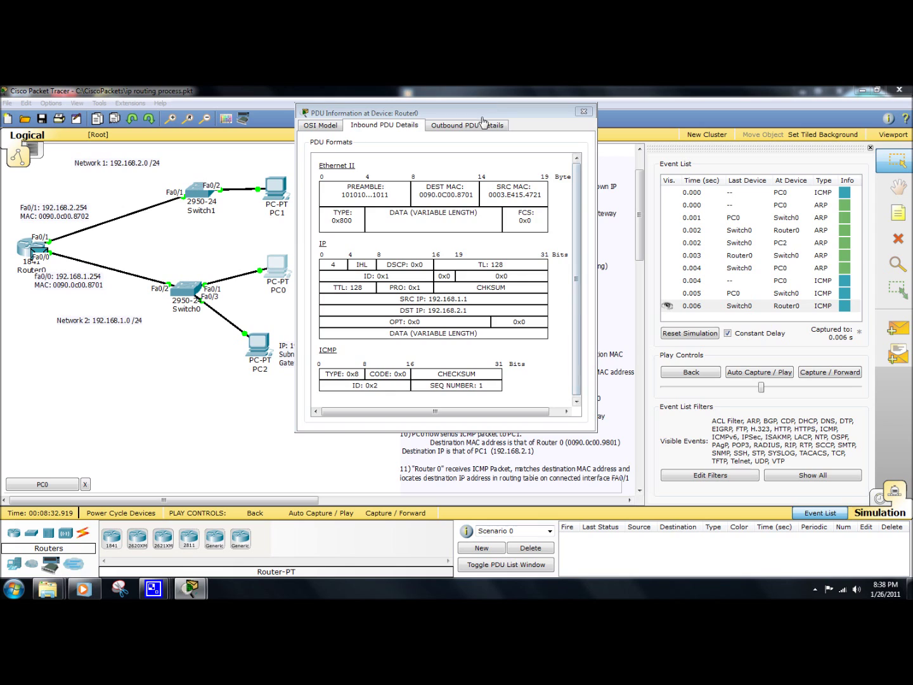
drag(482, 118, 628, 242)
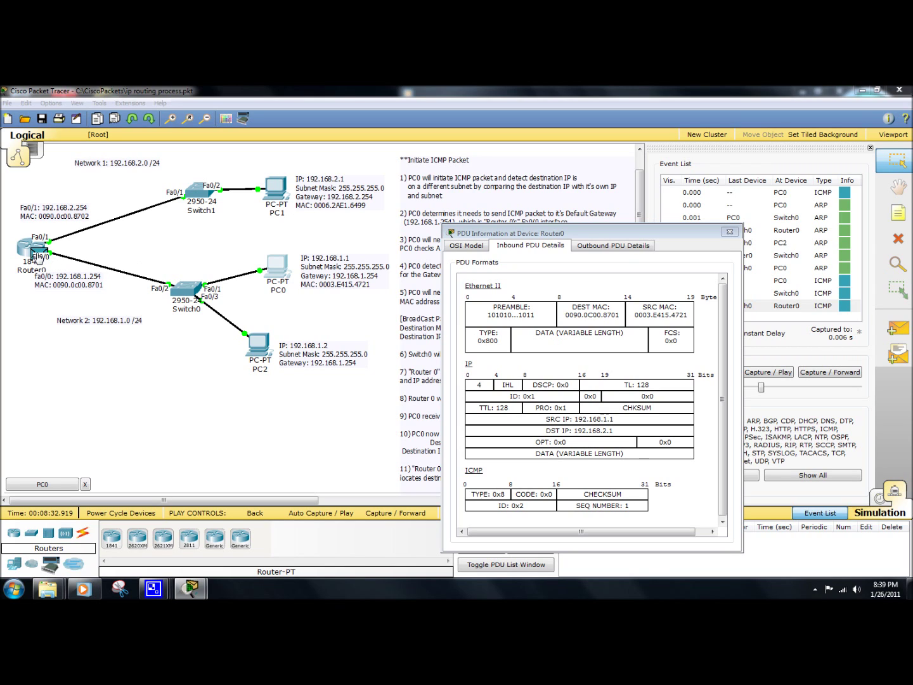
click(729, 233)
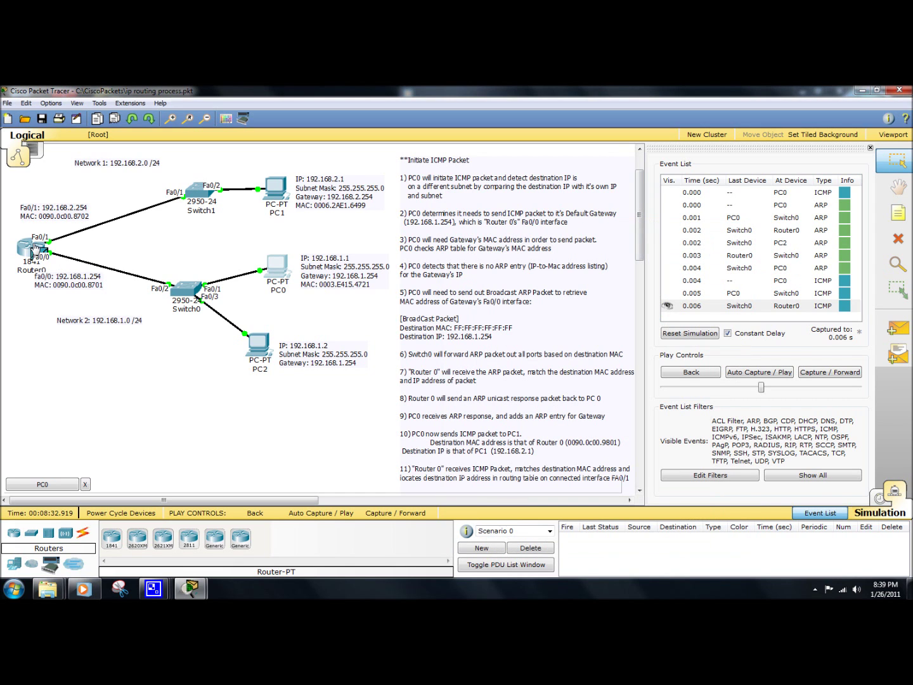
click(33, 250)
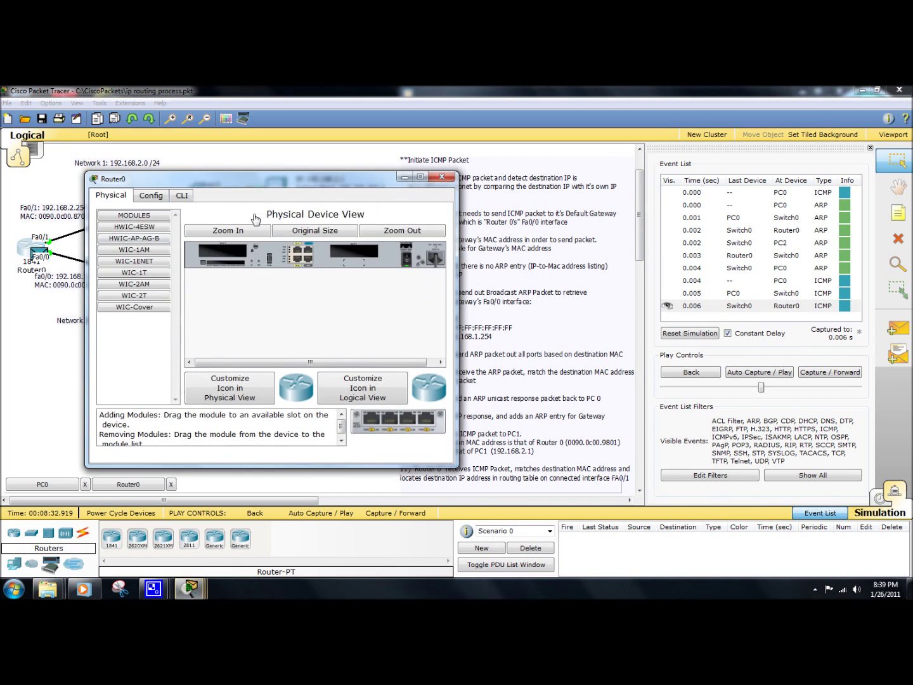
click(180, 195)
drag(313, 184, 562, 183)
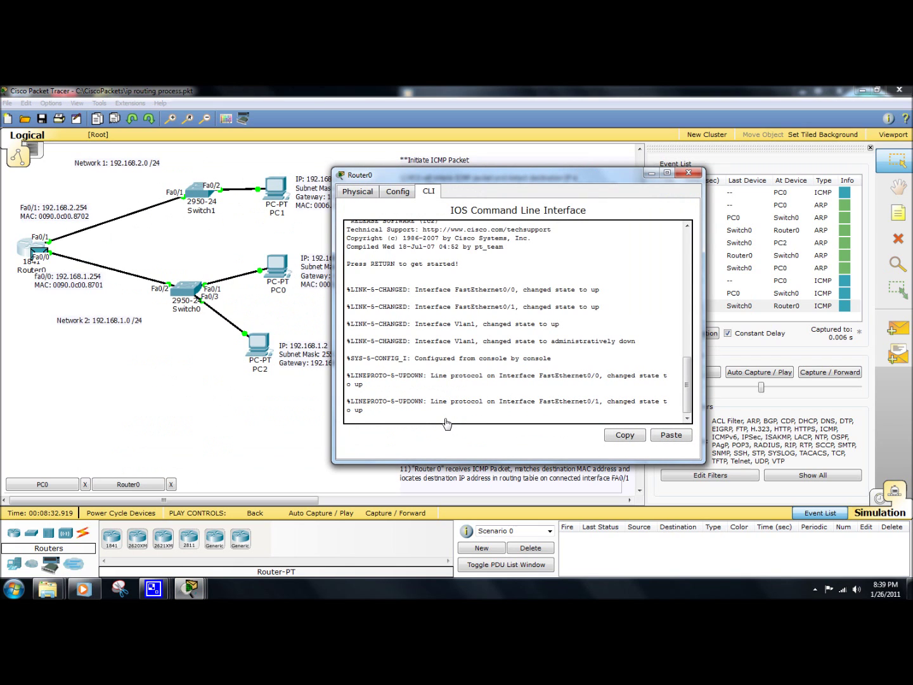
key(Return)
key(Return)
text(show ip rout)
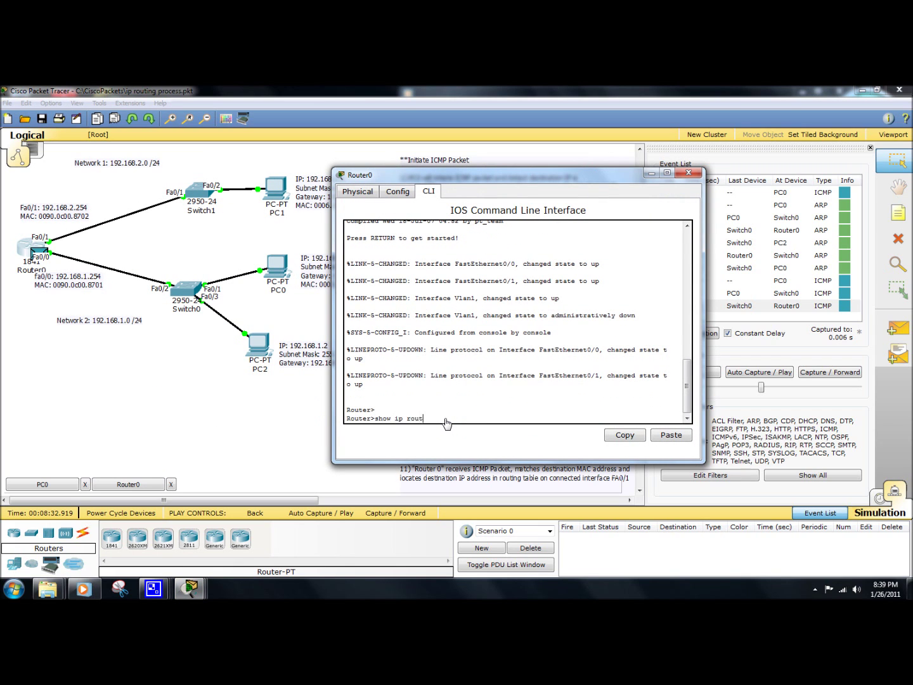
text(e)
key(Return)
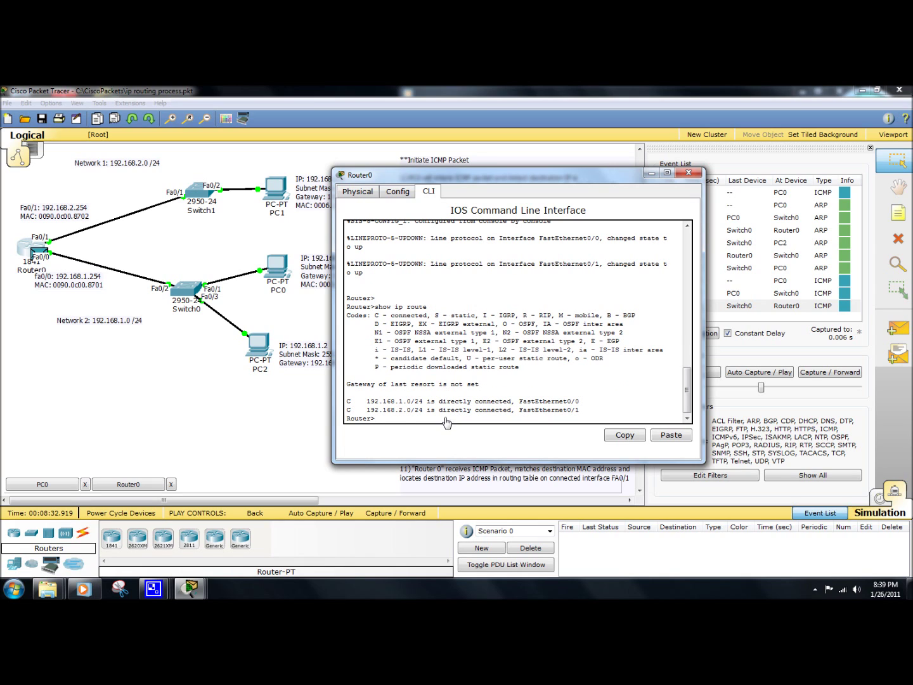
drag(389, 180, 467, 179)
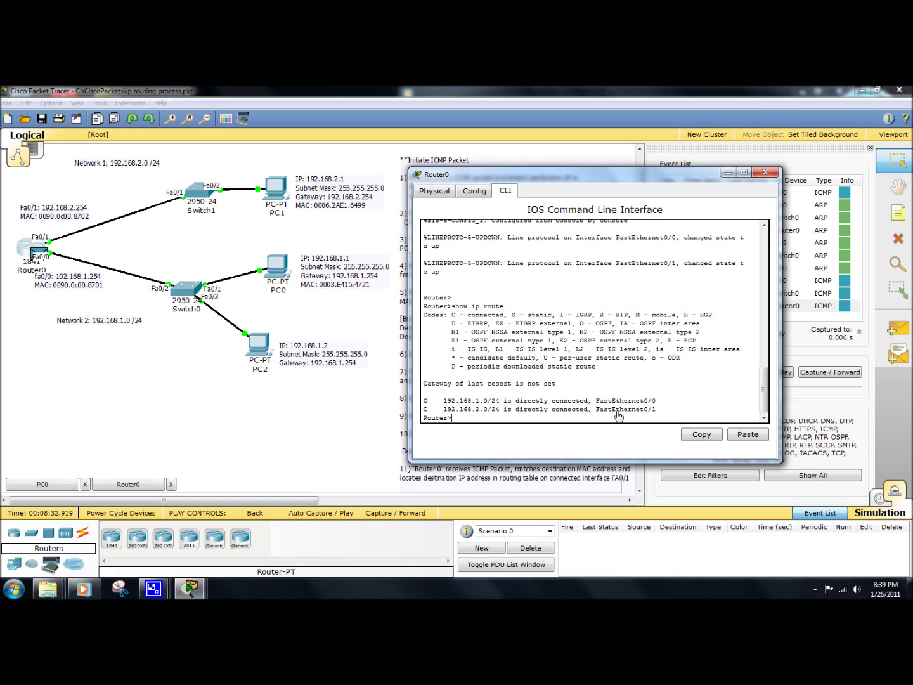
click(766, 173)
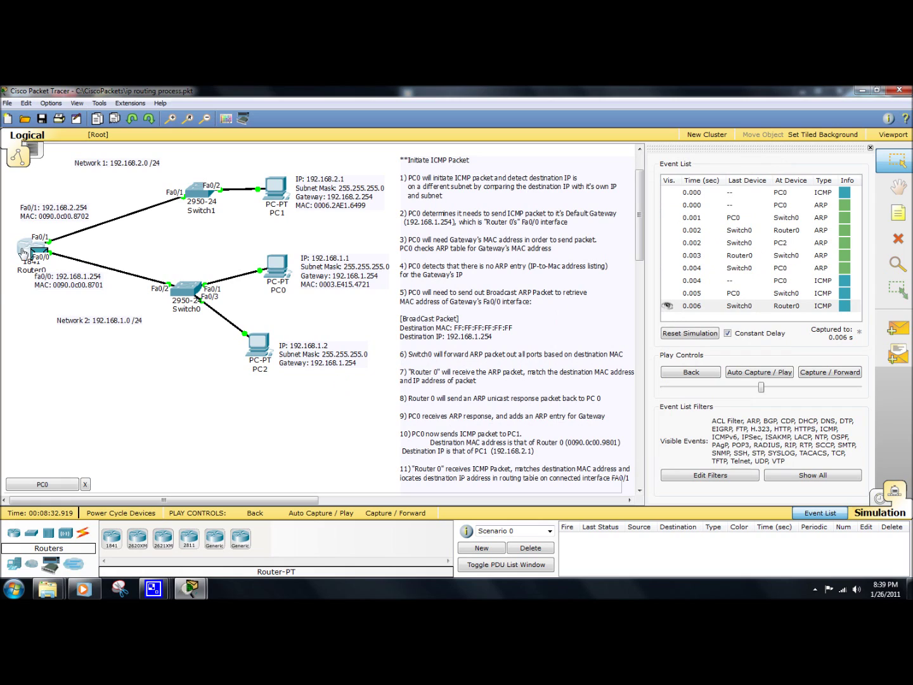
Forward the ICMP packet to Switch1 and review its inbound headers: TTL 127 toward 192.168.2.1.
click(826, 373)
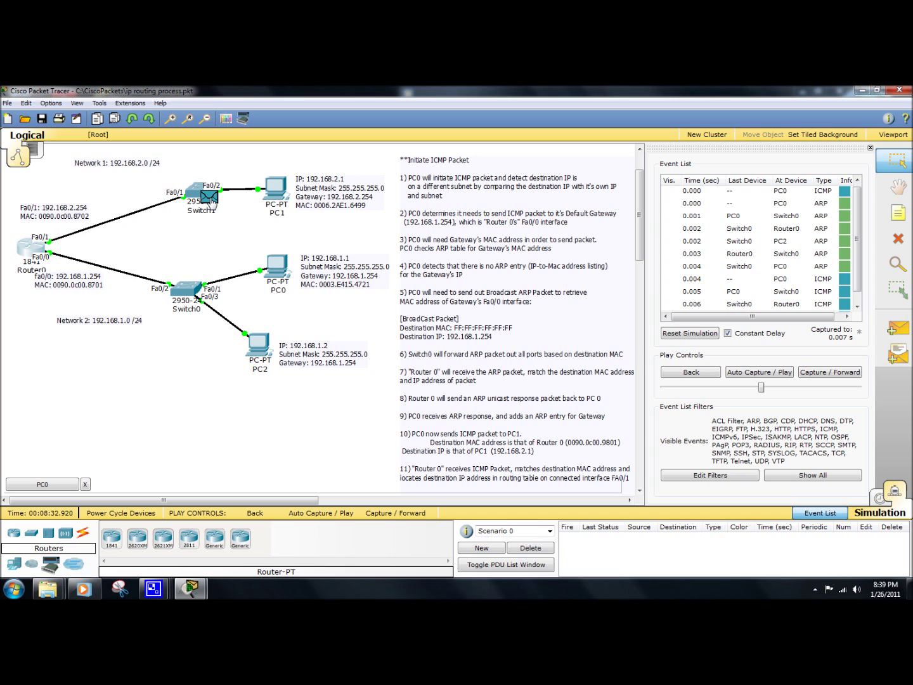
mouse_move(211, 202)
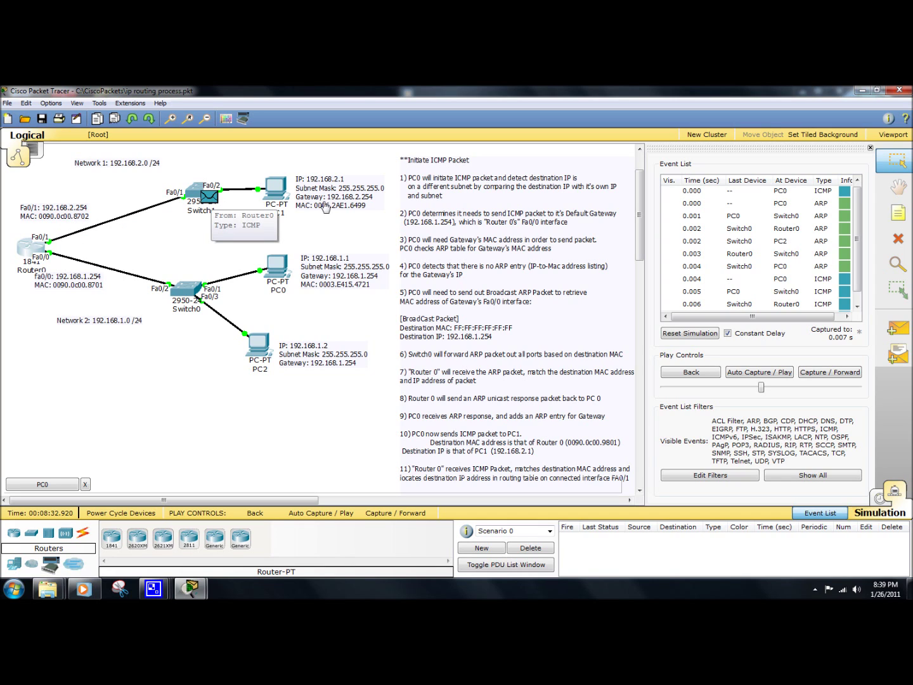
click(210, 197)
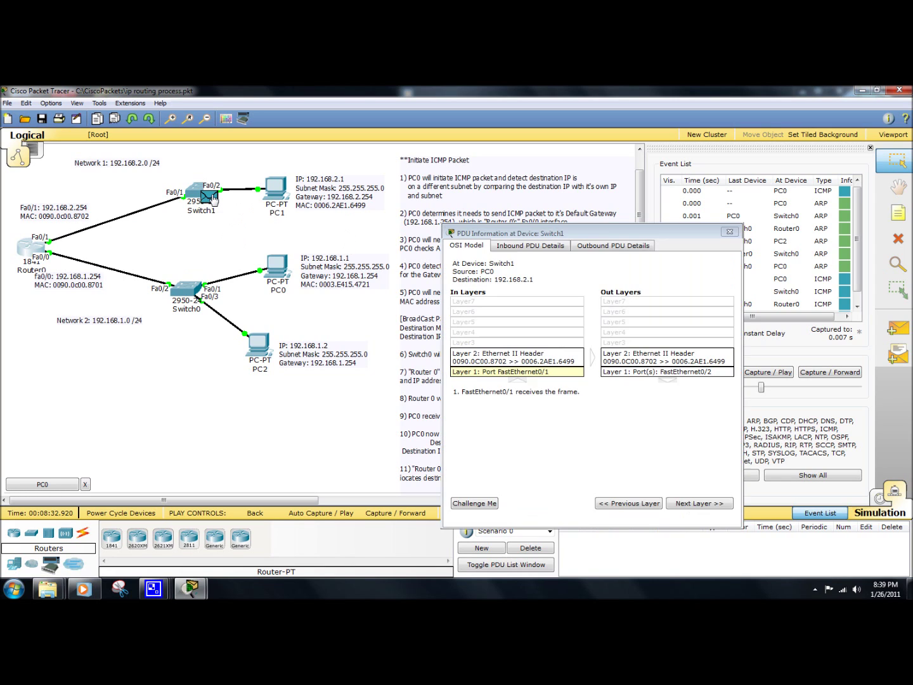
click(546, 248)
drag(552, 236, 504, 195)
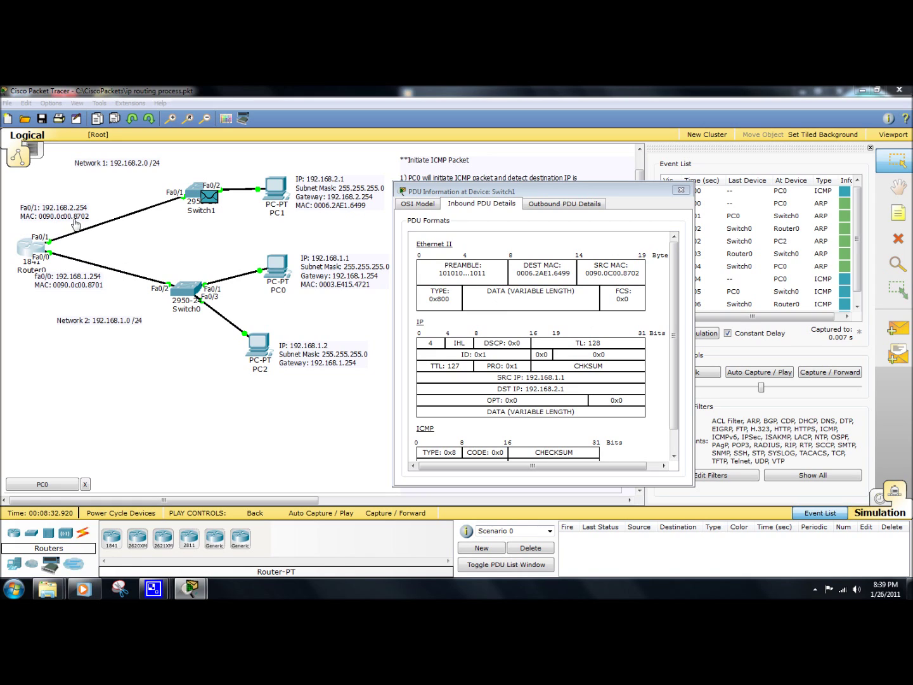
scroll(563, 358, down, 1)
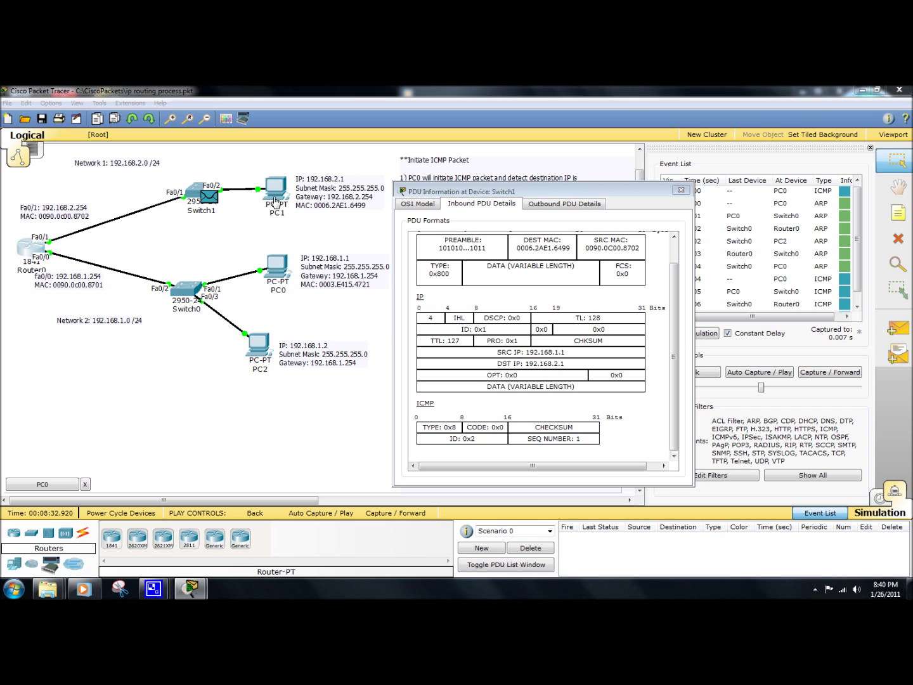
Close the Switch1 packet details and forward the ICMP packet to PC1.
click(680, 190)
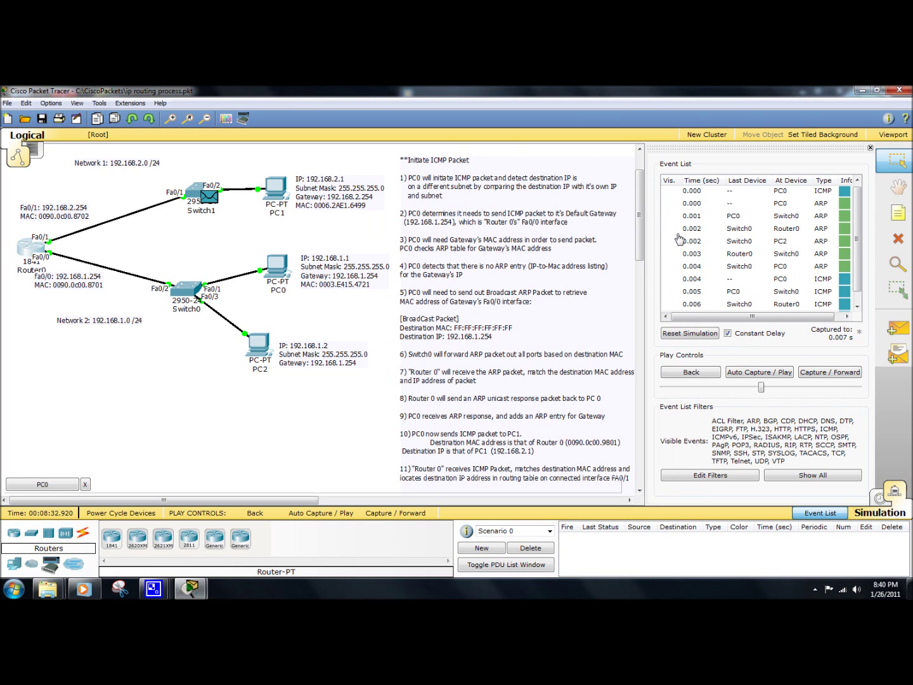
click(835, 374)
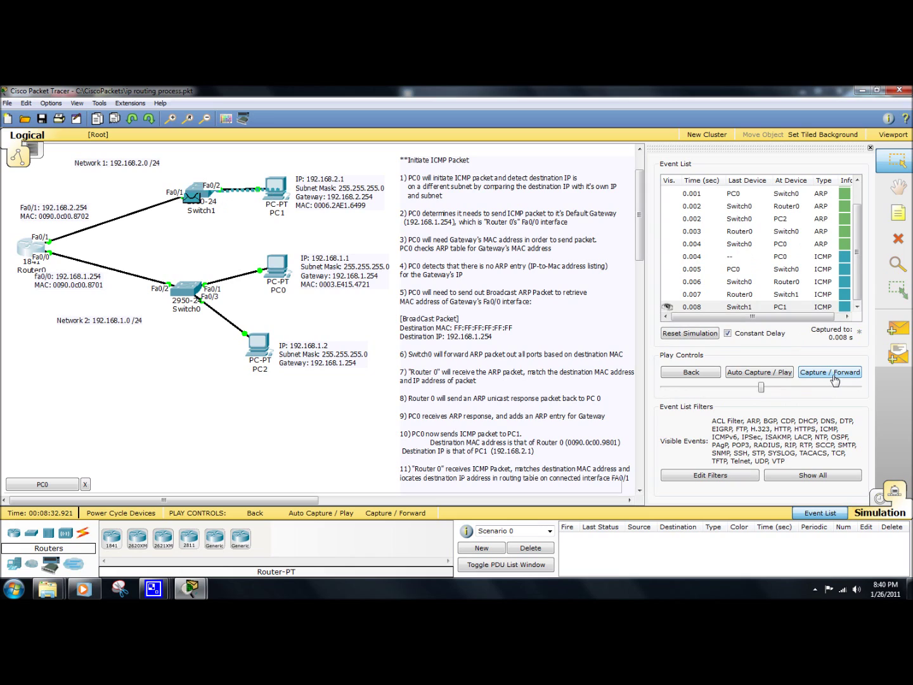